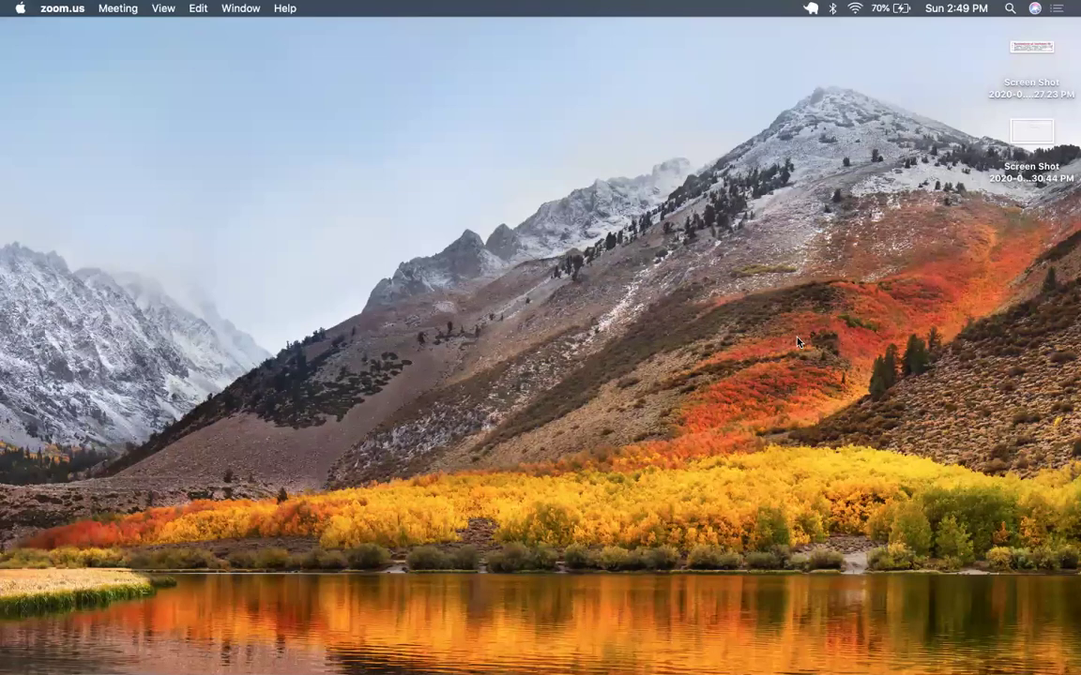
Switch to the Chrome window showing The Health Club page at localhost:9393.
key(ctrl+Up)
click(656, 46)
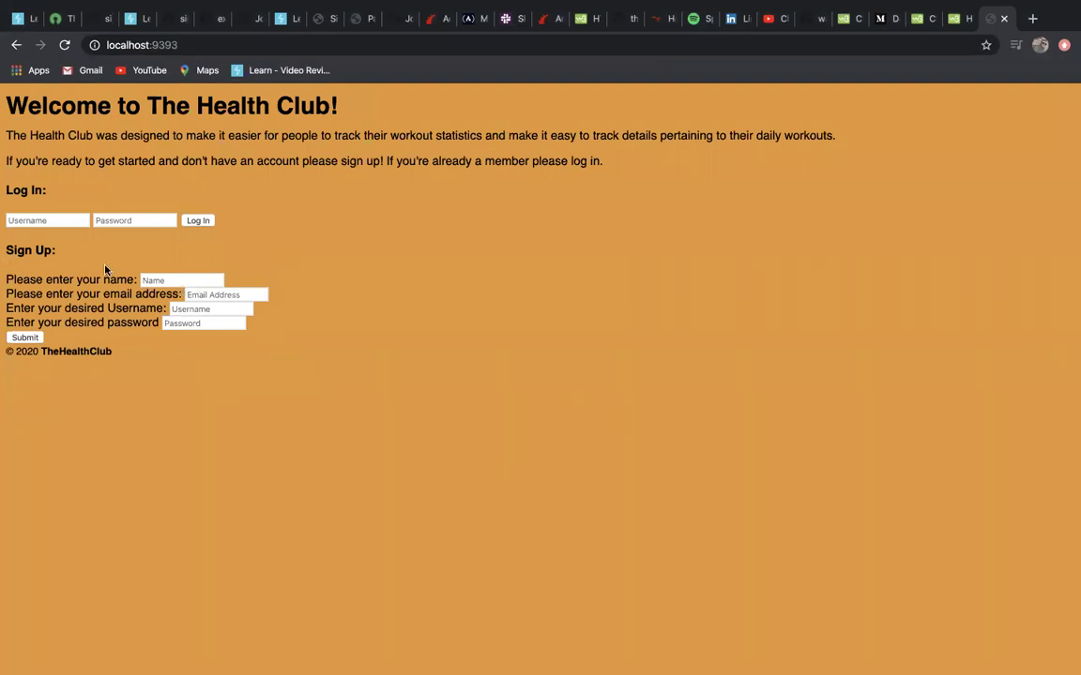
Enter the new member's name and e-mail address in the Sign Up form.
click(165, 279)
text(use)
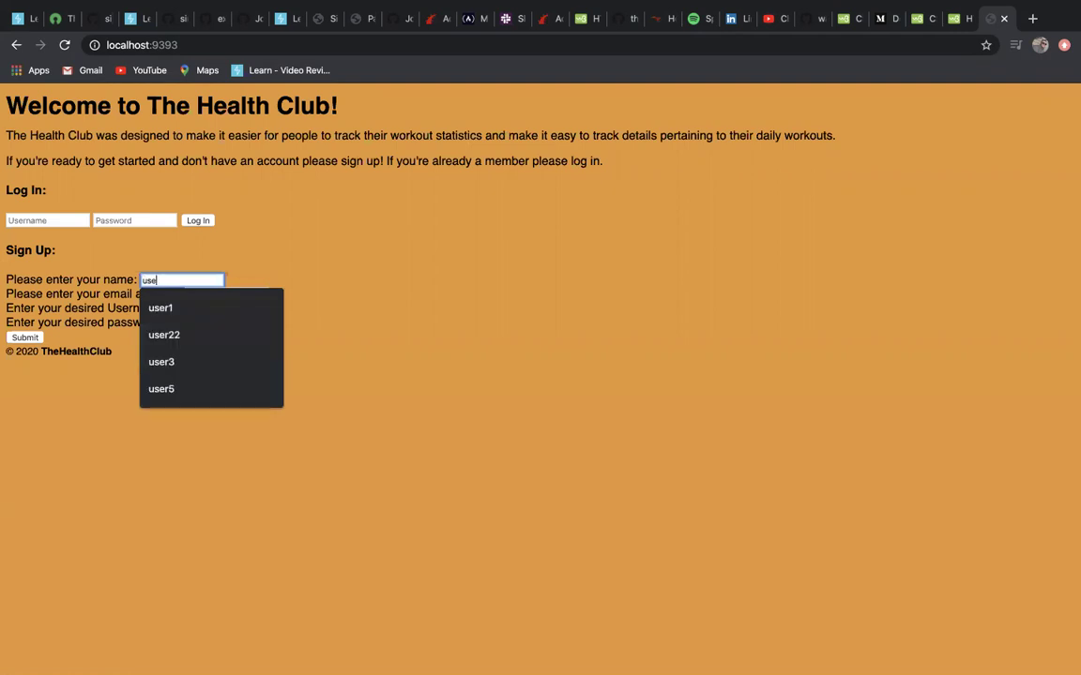
text(r15)
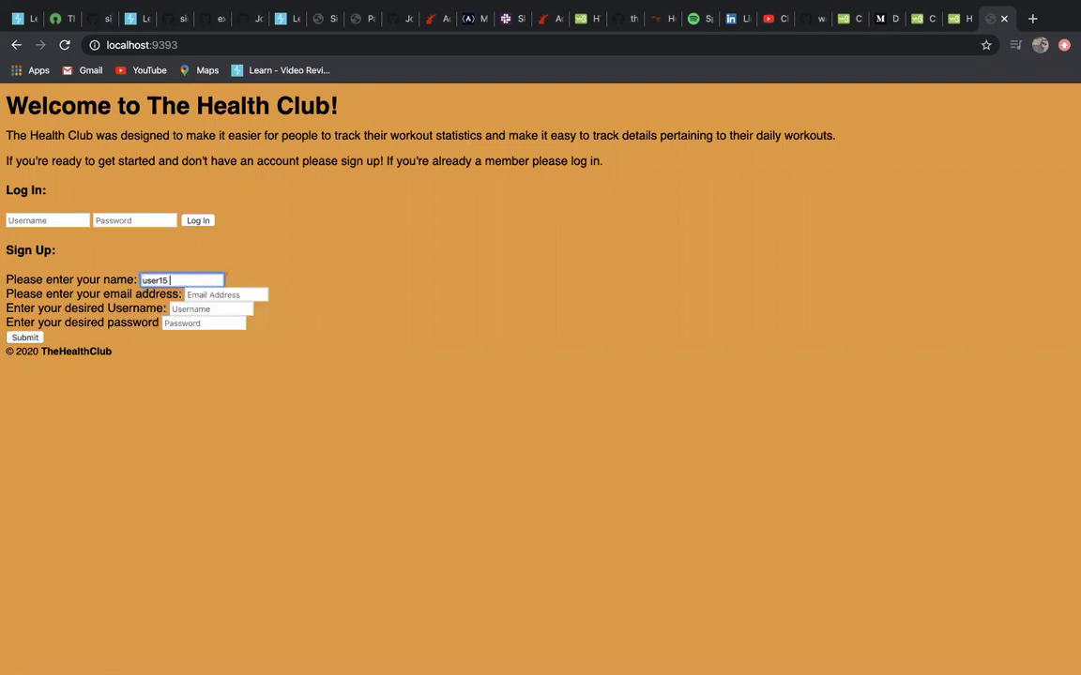
key(BackSpace)
key(BackSpace)
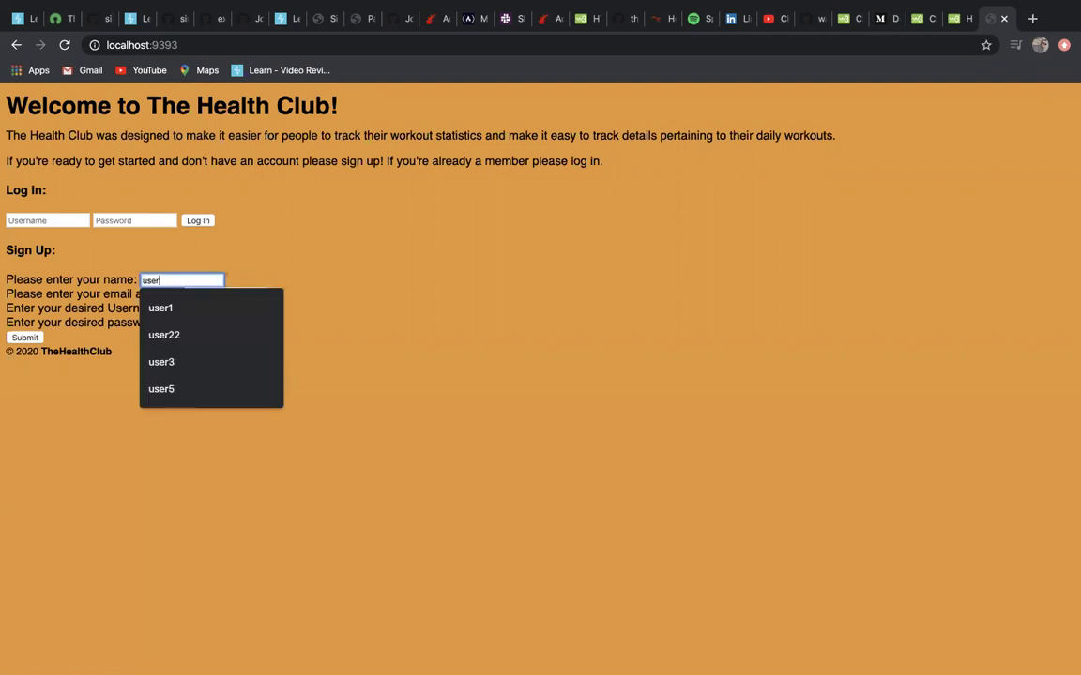
text(foryou)
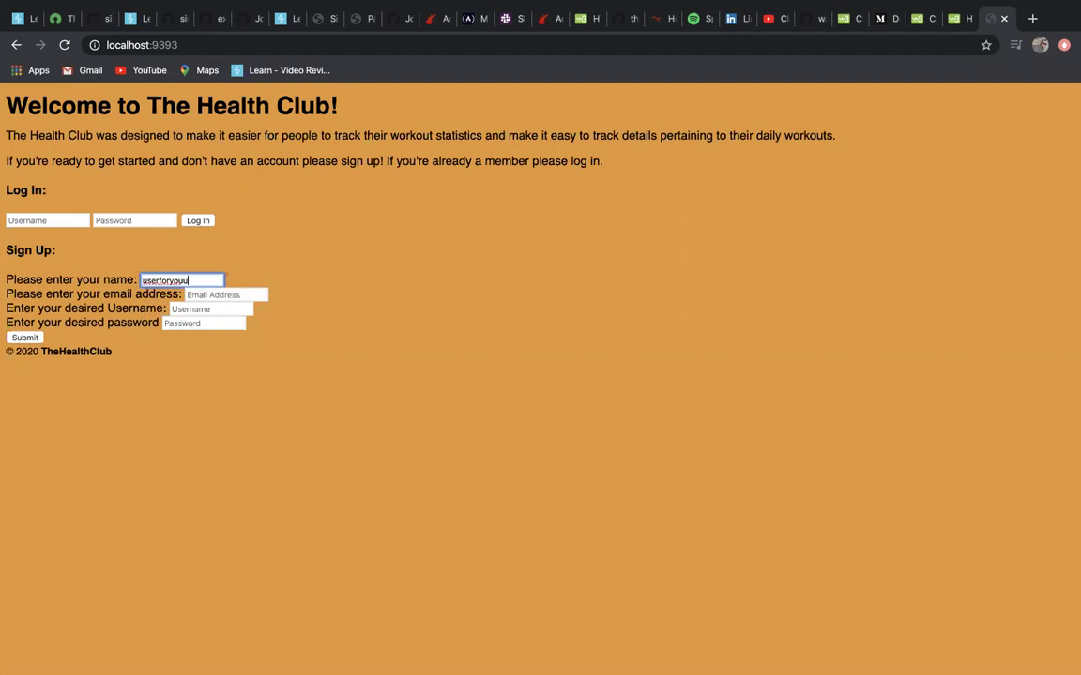
key(BackSpace)
key(BackSpace)
key(BackSpace)
key(BackSpace)
text(ryoutube)
key(Tab)
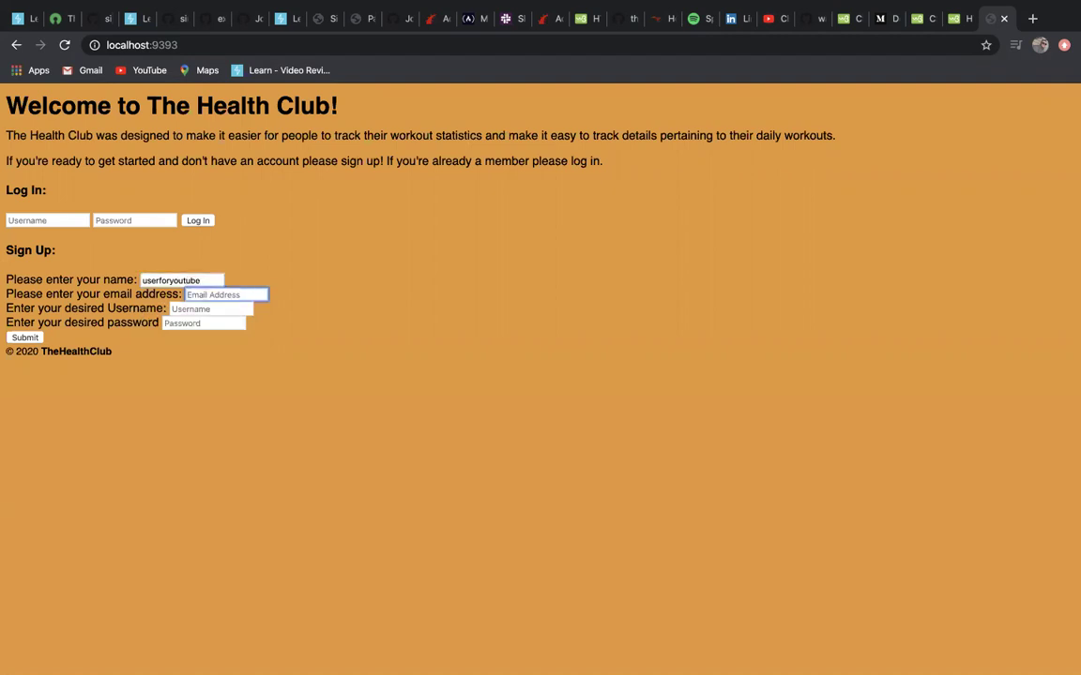
text(useryoutube2test.com)
key(Tab)
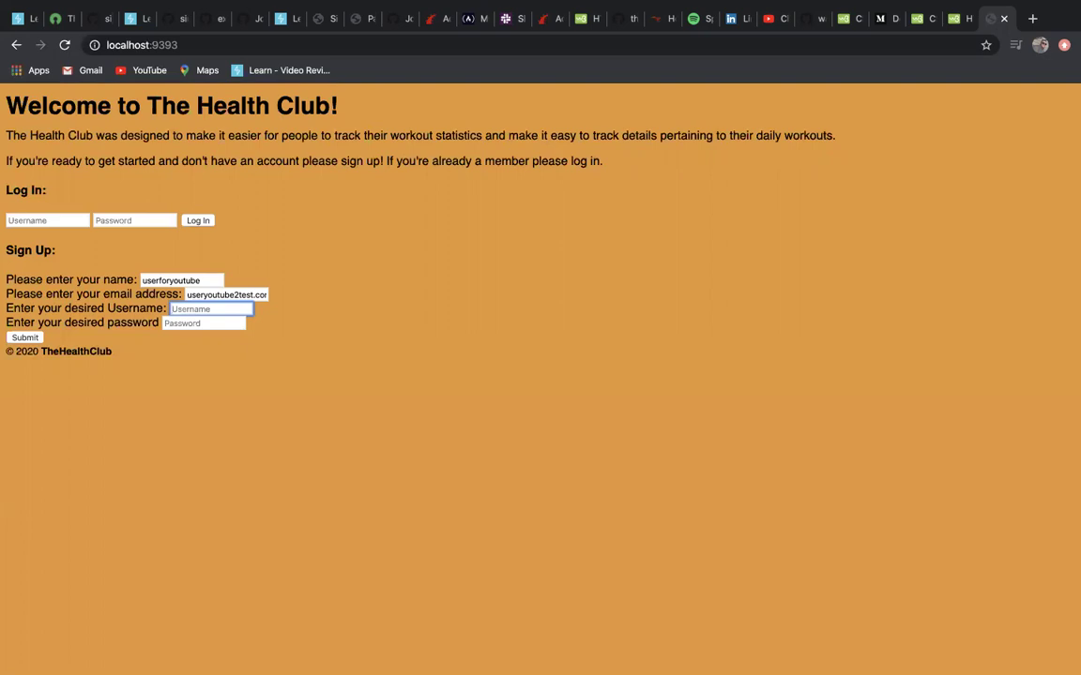
Enter a username and the account password, then submit the sign-up form.
text(uder)
key(BackSpace)
text(seryoutube)
key(BackSpace)
key(BackSpace)
key(BackSpace)
key(BackSpace)
text(tube)
key(Tab)
text(test)
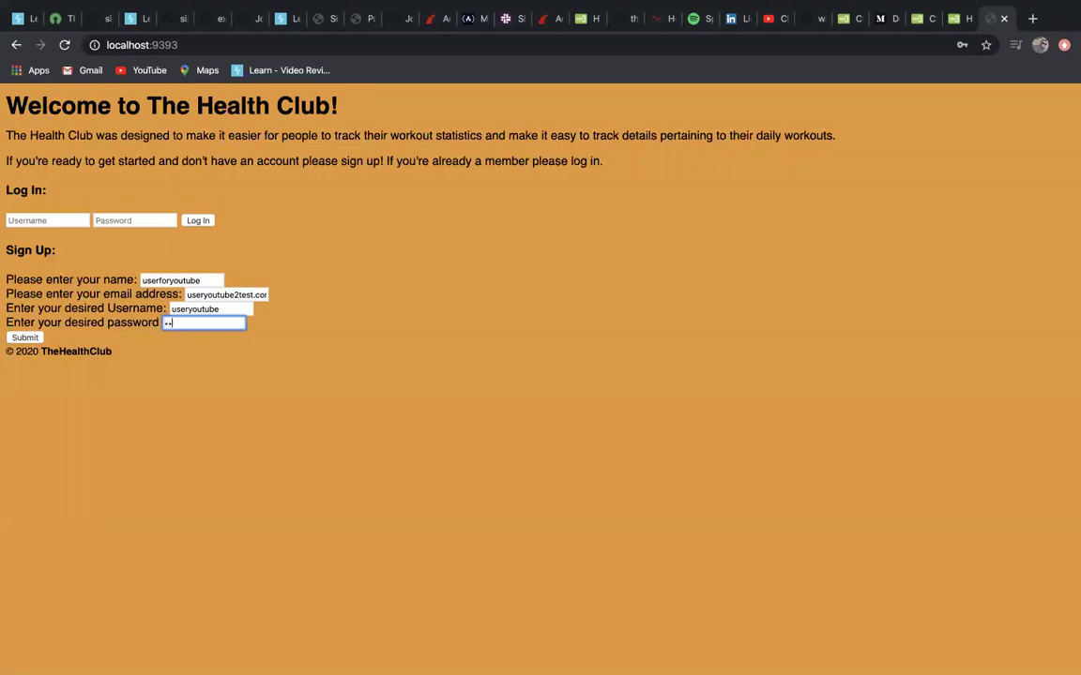
key(Return)
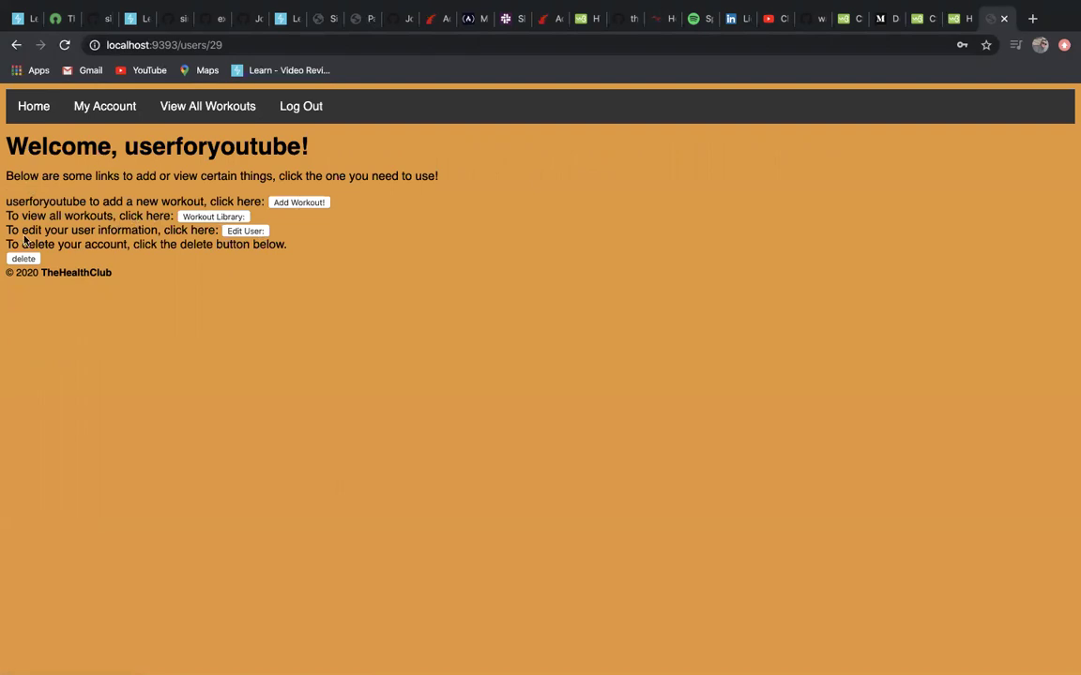
Add a workout named '3 mile run': cardio, 28 minutes, 77 calories burned.
click(316, 208)
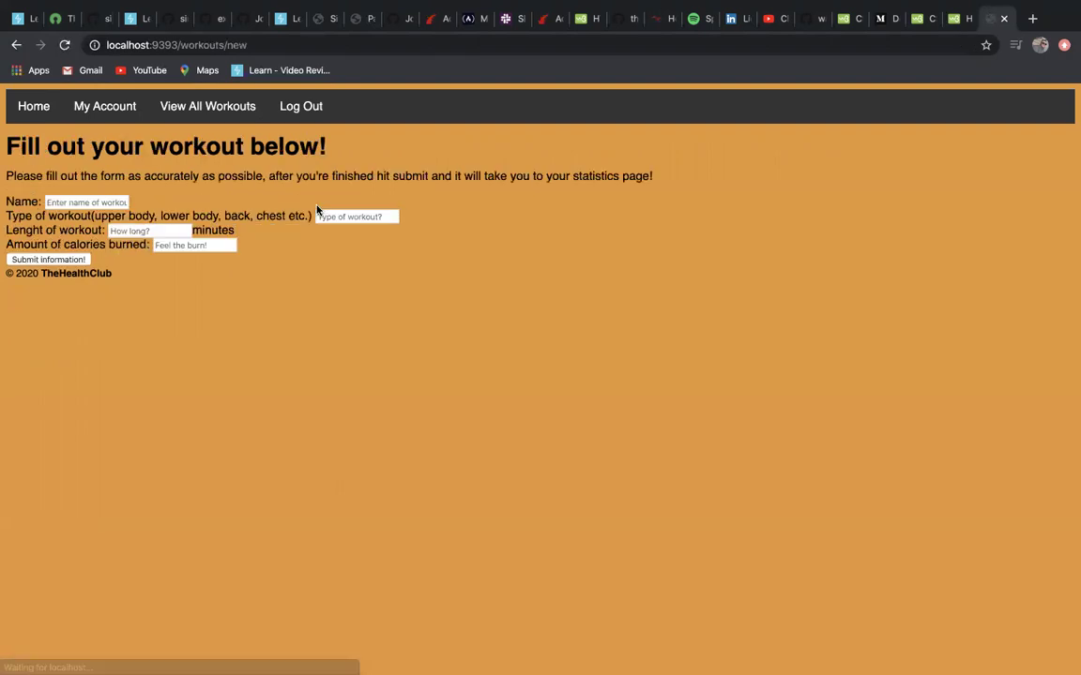
click(116, 201)
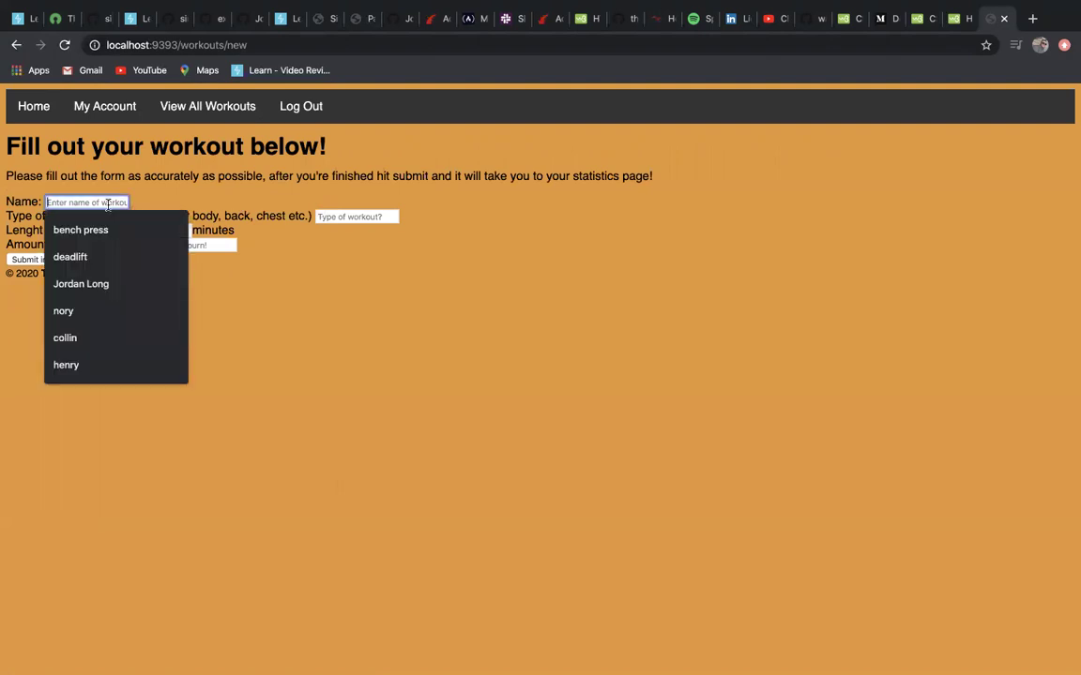
click(84, 200)
text(3 m)
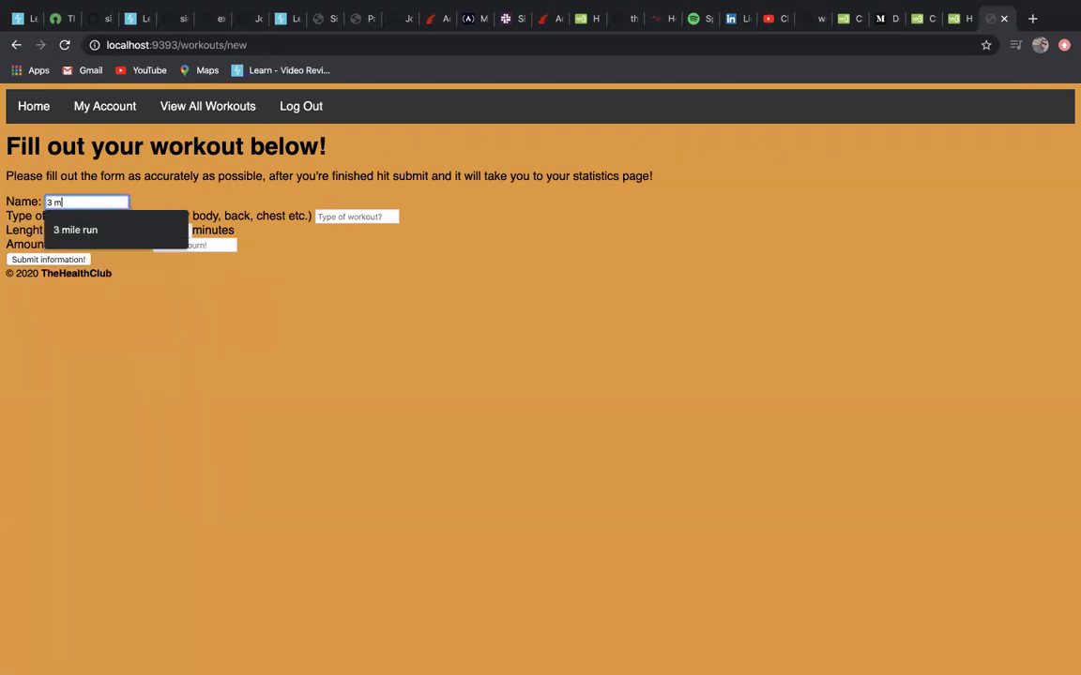
text(ile run)
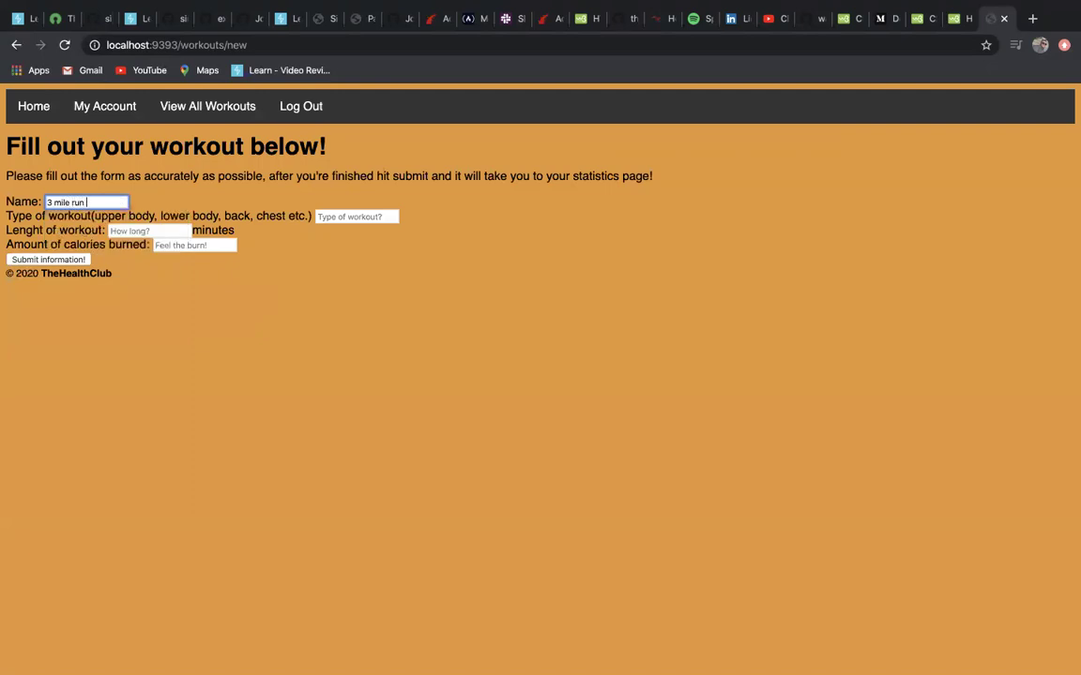
key(Tab)
text(cardio)
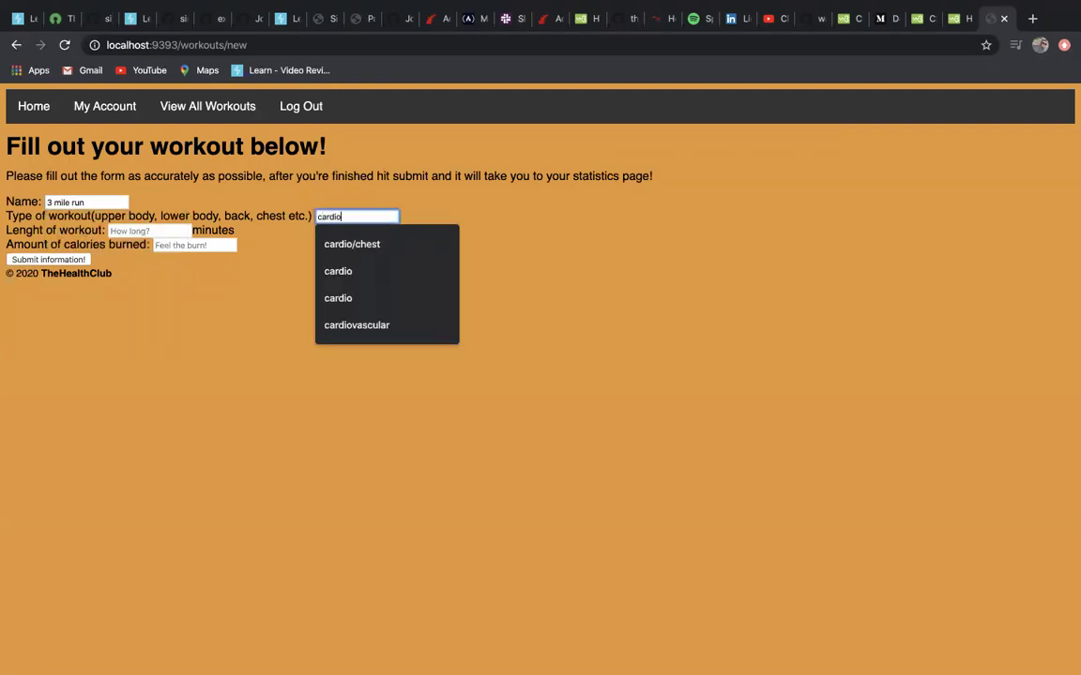
key(Tab)
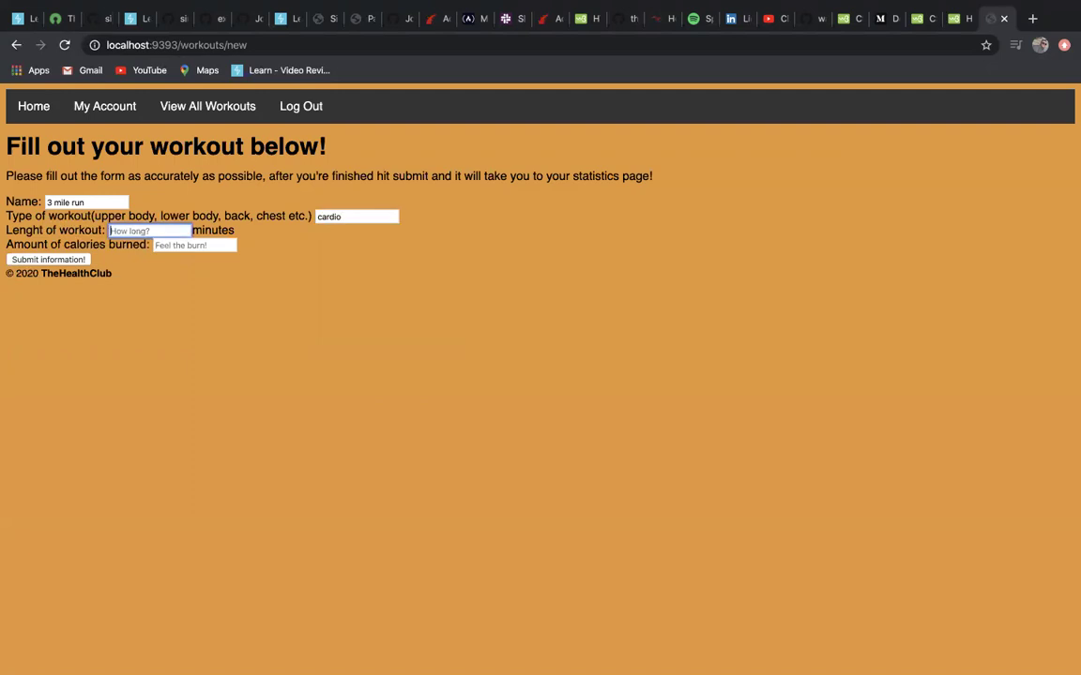
text(28)
key(Tab)
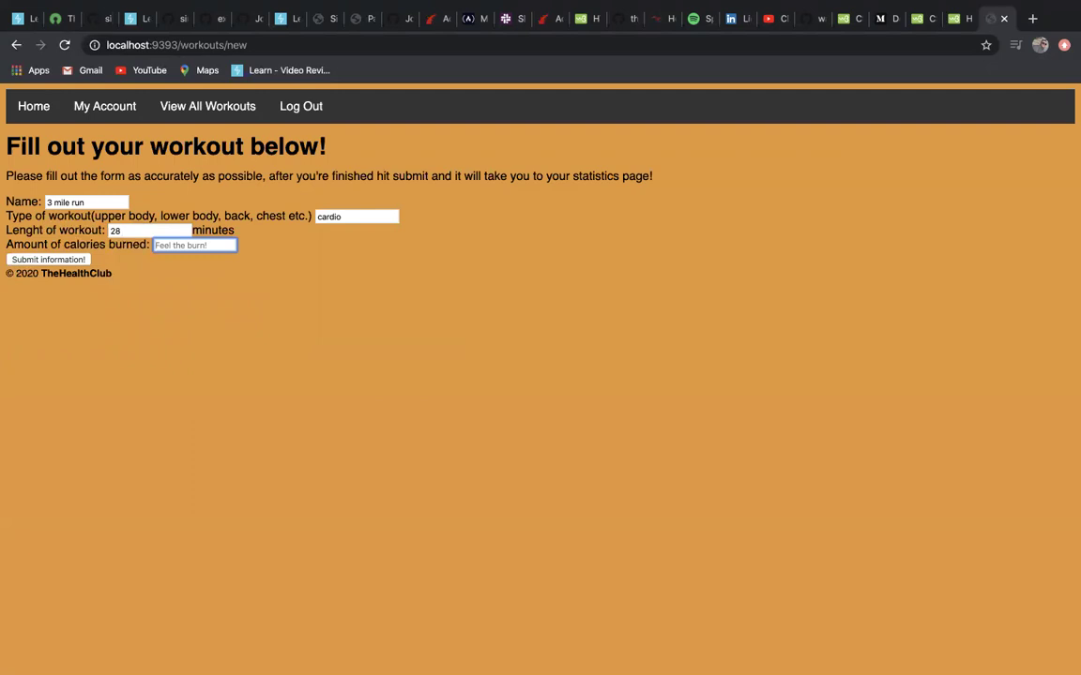
text(77)
click(44, 262)
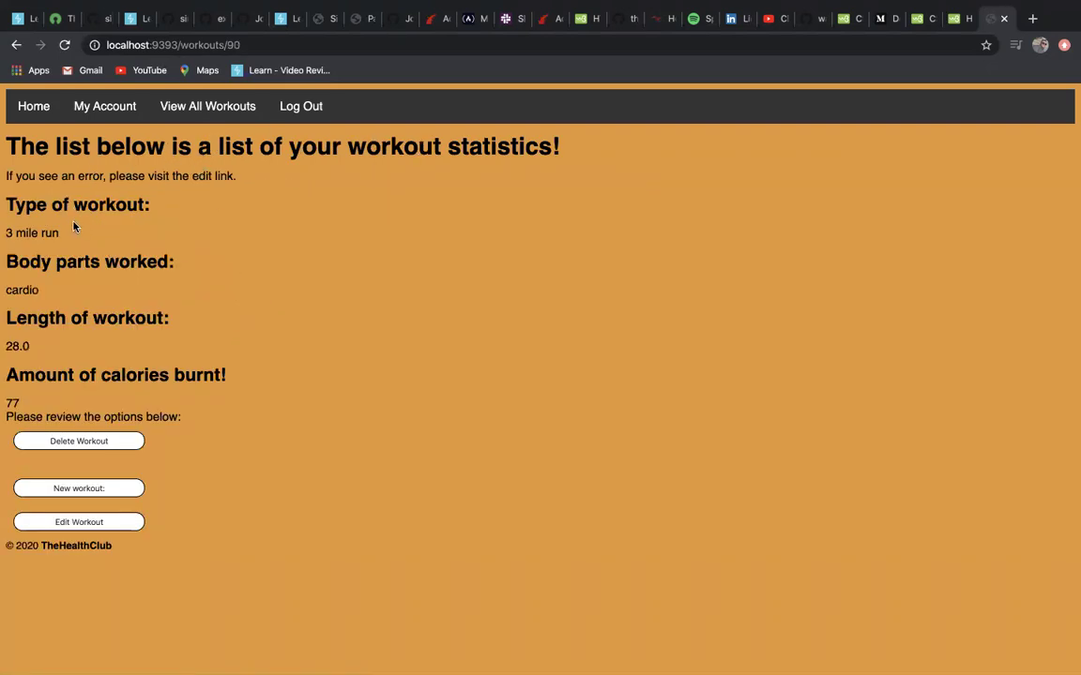
Highlight the saved values 3 mile run, cardio, 28.0 and 77 on the statistics page.
drag(73, 226, 5, 225)
click(160, 274)
drag(145, 294, 3, 295)
drag(85, 351, 3, 355)
drag(5, 390, 129, 390)
click(197, 394)
Edit the workout to change calories burned from 77 to 89 and save.
click(89, 523)
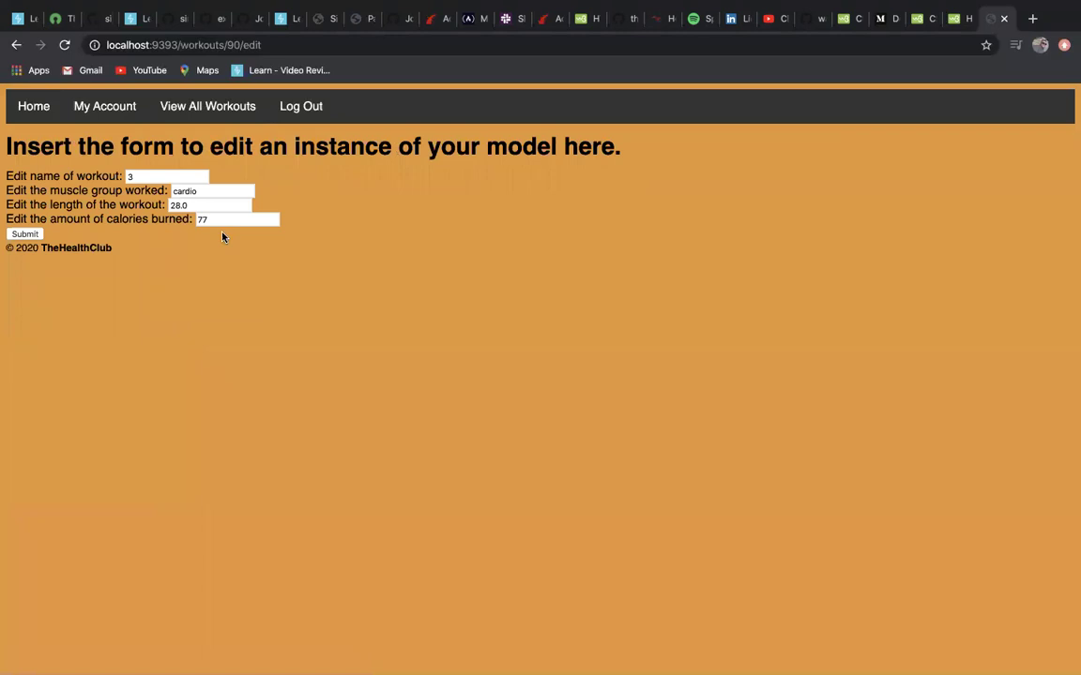
click(227, 221)
key(BackSpace)
key(BackSpace)
text(89)
click(25, 233)
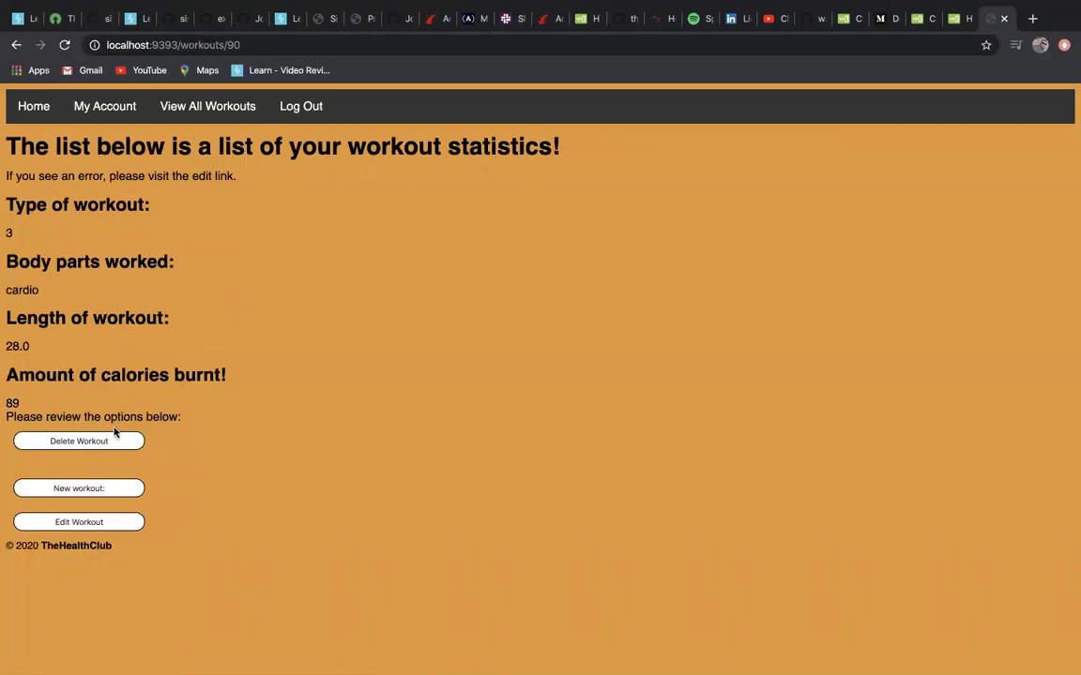
Open the list of all workouts and view workout 1's details.
click(205, 106)
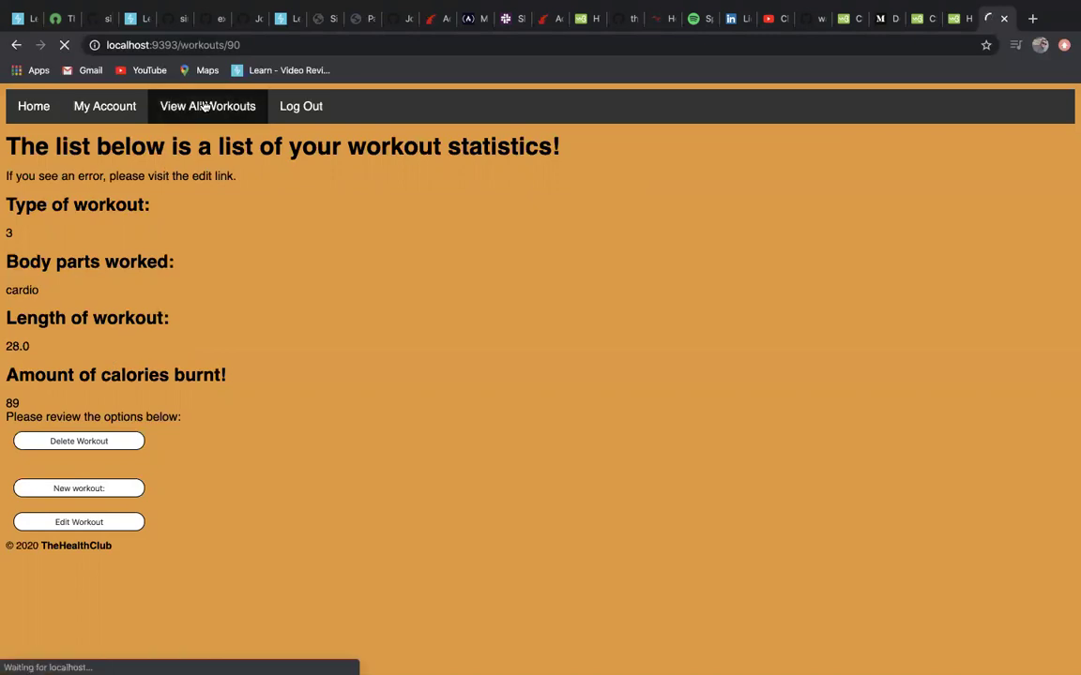
scroll(248, 233, down, 1)
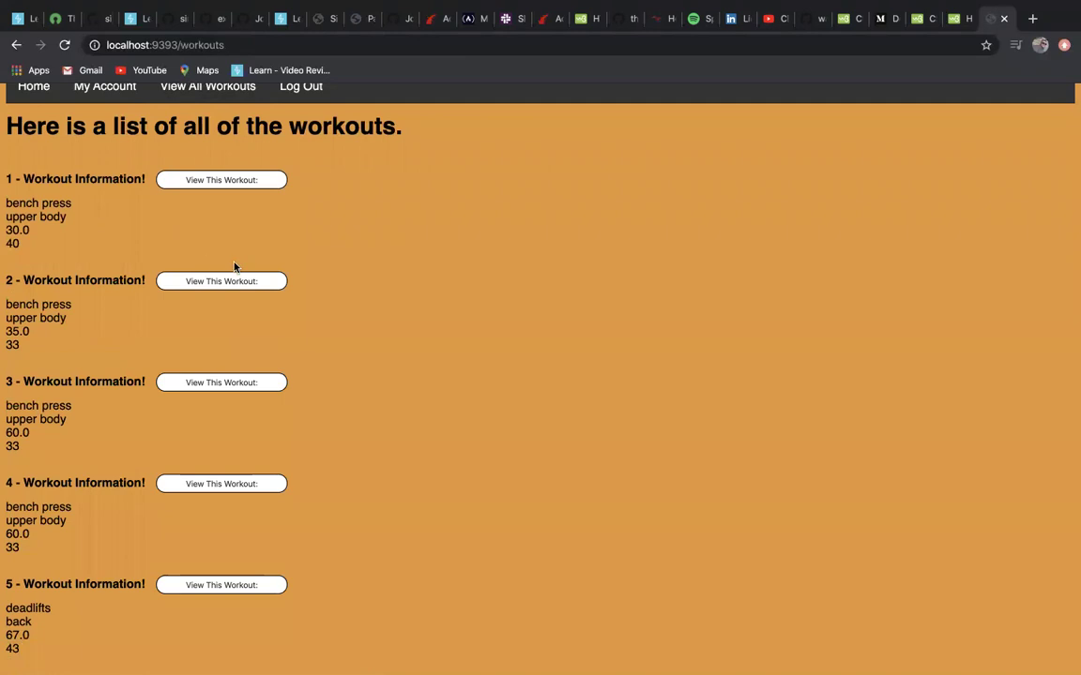
click(216, 181)
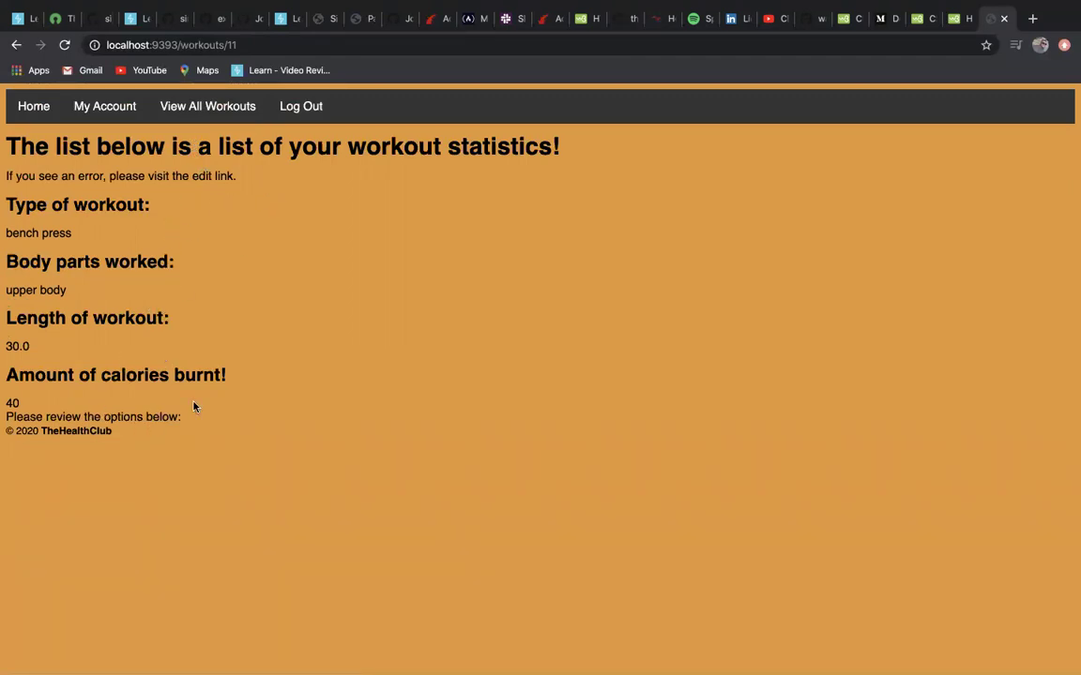
click(16, 45)
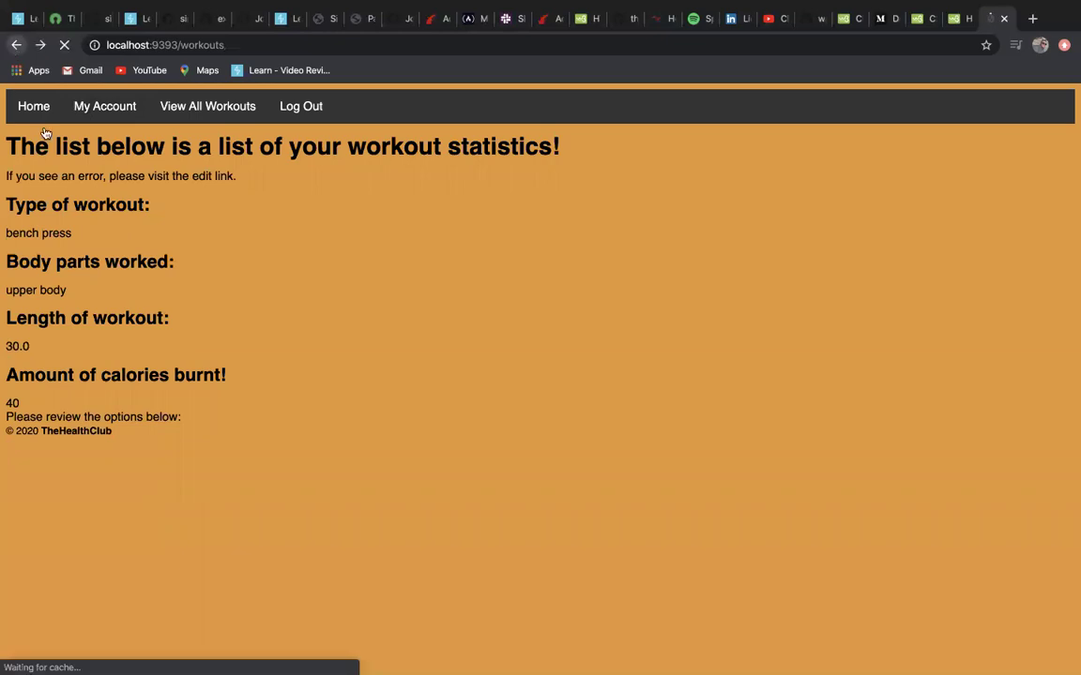
View workout 39's details, then open its edit form without changing anything.
scroll(172, 398, down, 20)
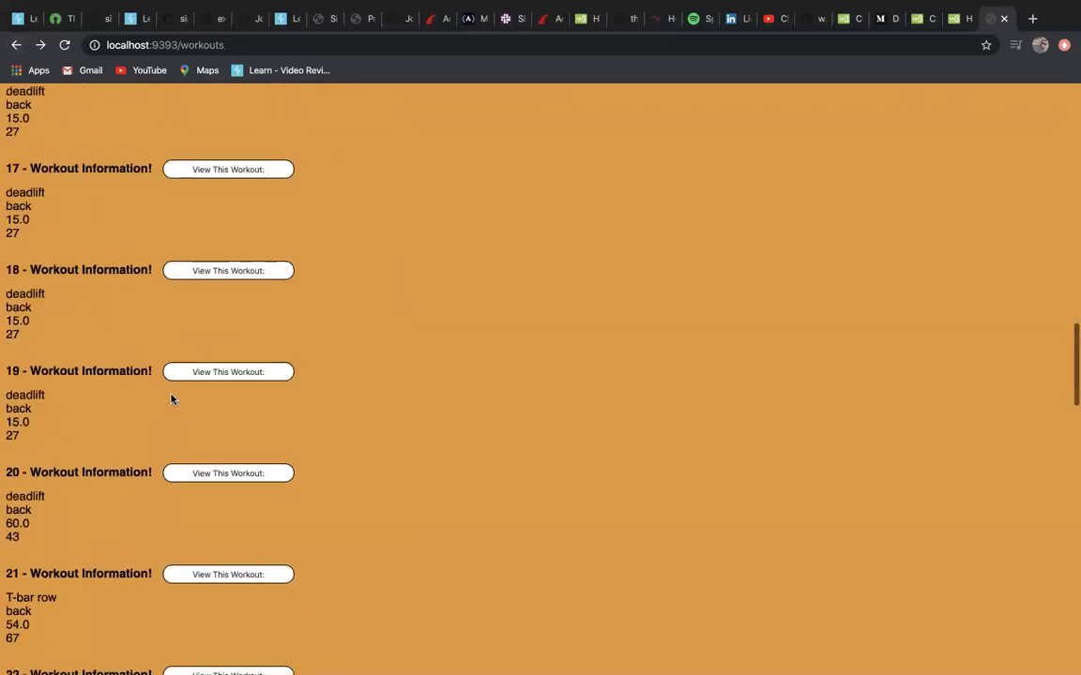
scroll(171, 399, down, 5)
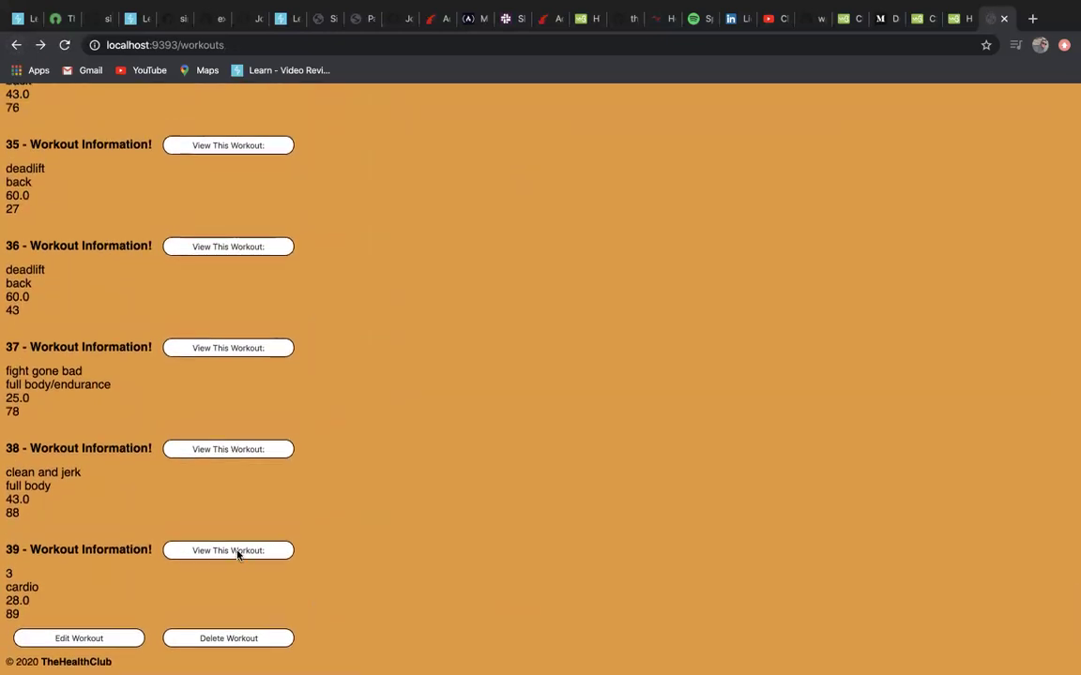
click(238, 552)
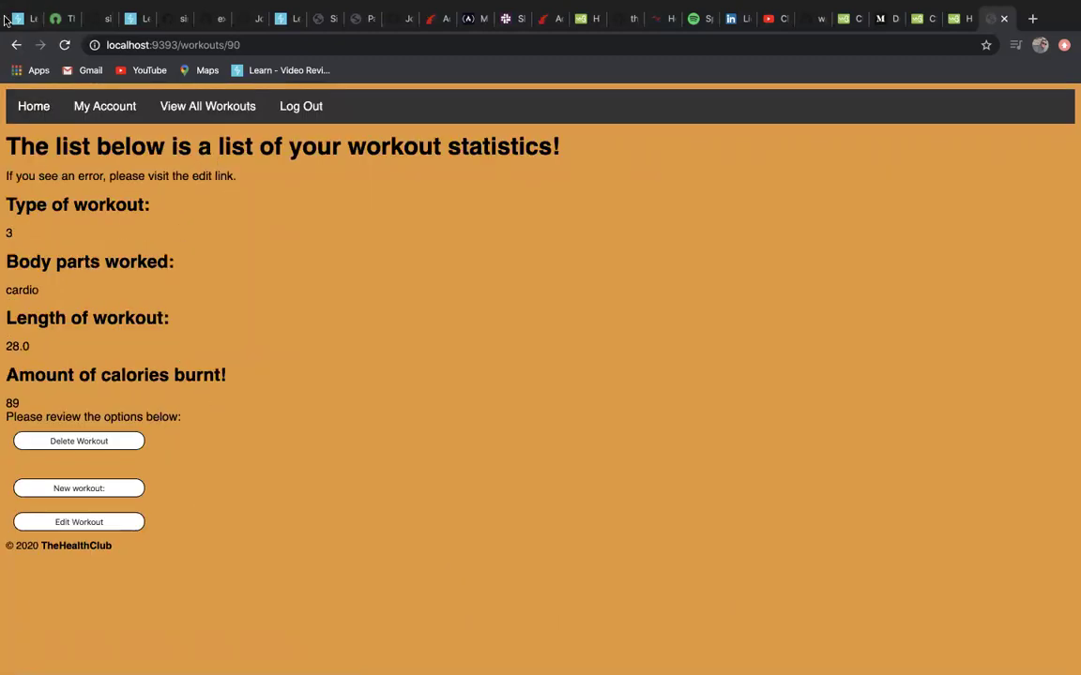
click(15, 51)
scroll(109, 609, down, 20)
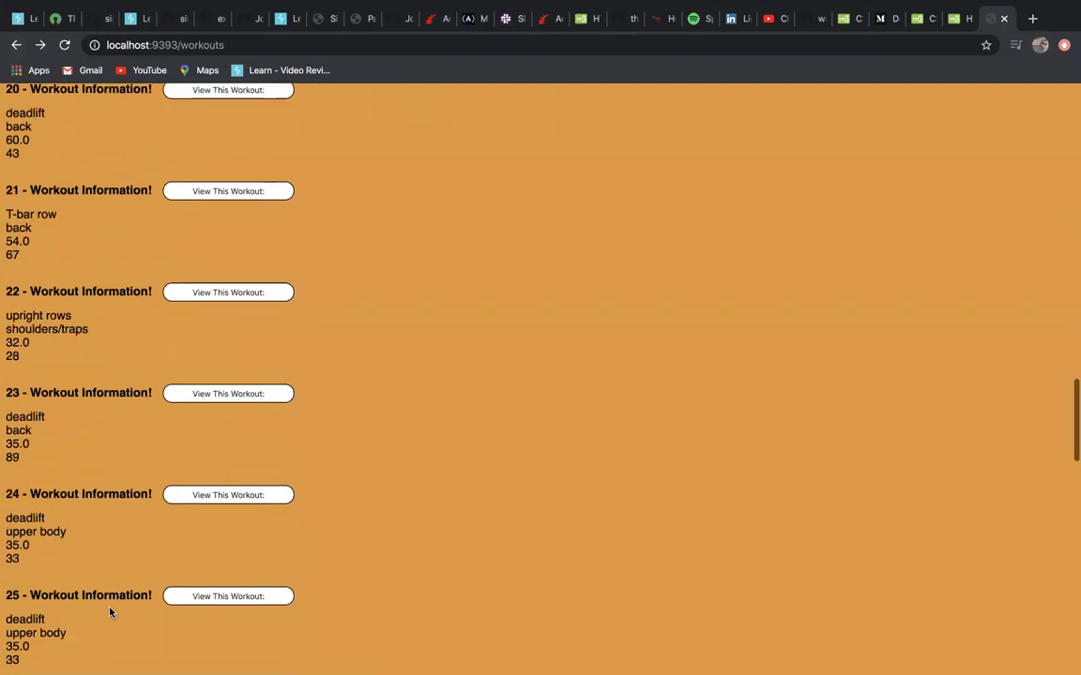
click(91, 640)
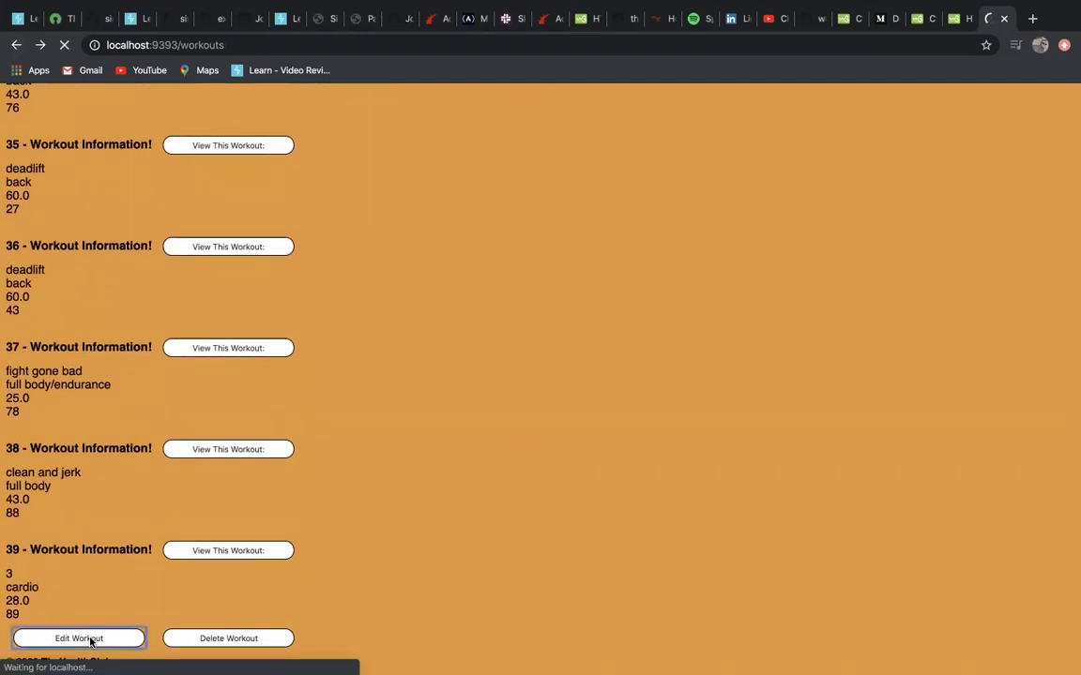
click(16, 44)
Reopen workout 39's details and delete the workout.
scroll(183, 562, down, 15)
scroll(183, 567, down, 20)
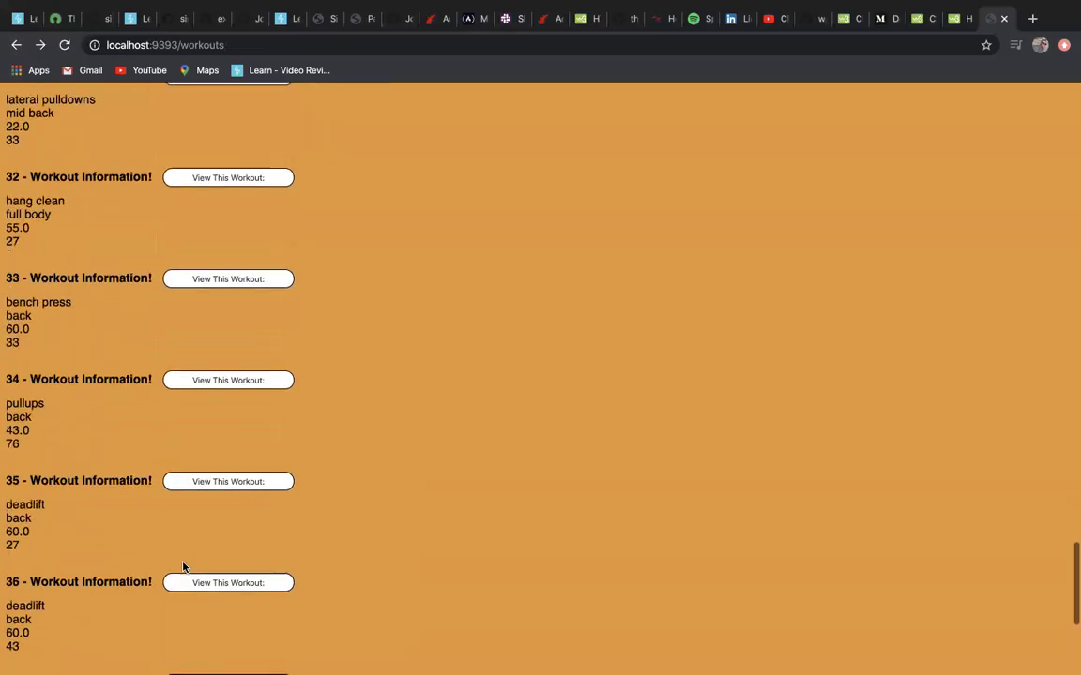
click(215, 639)
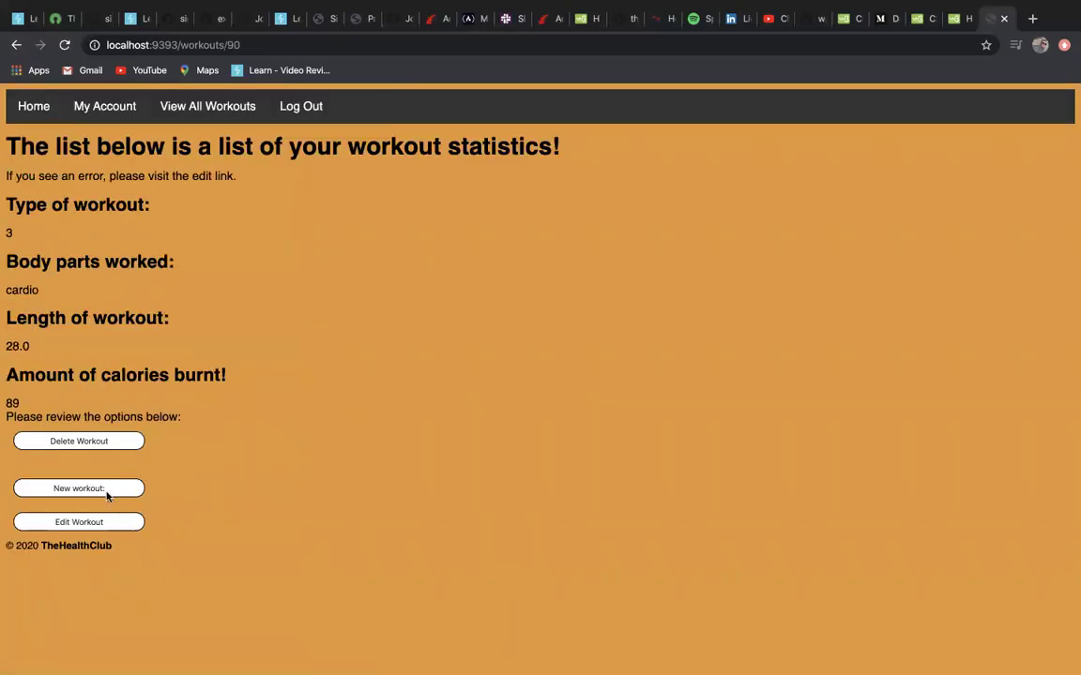
click(101, 442)
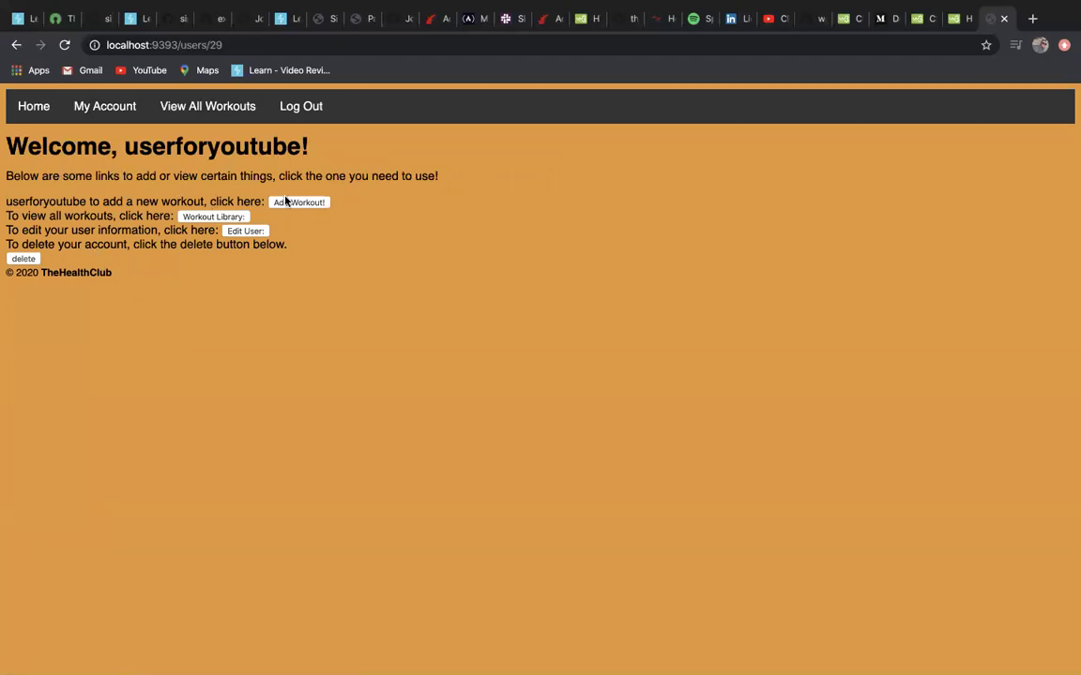
Log out of the member's account.
click(287, 107)
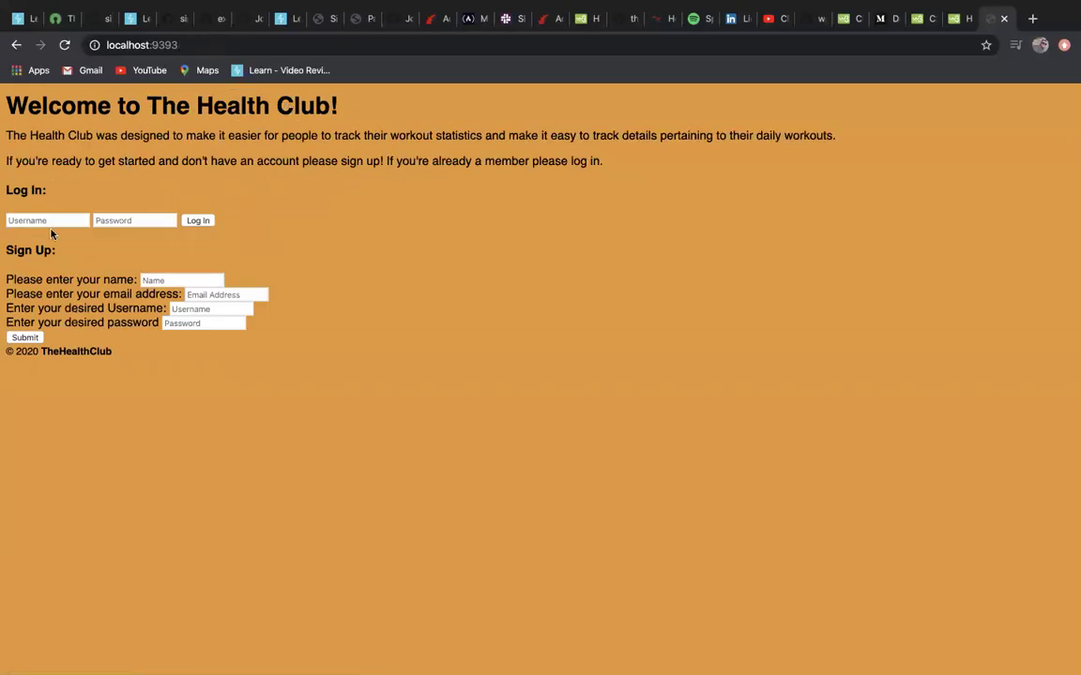
Log in with the member's username and password.
click(55, 231)
click(55, 231)
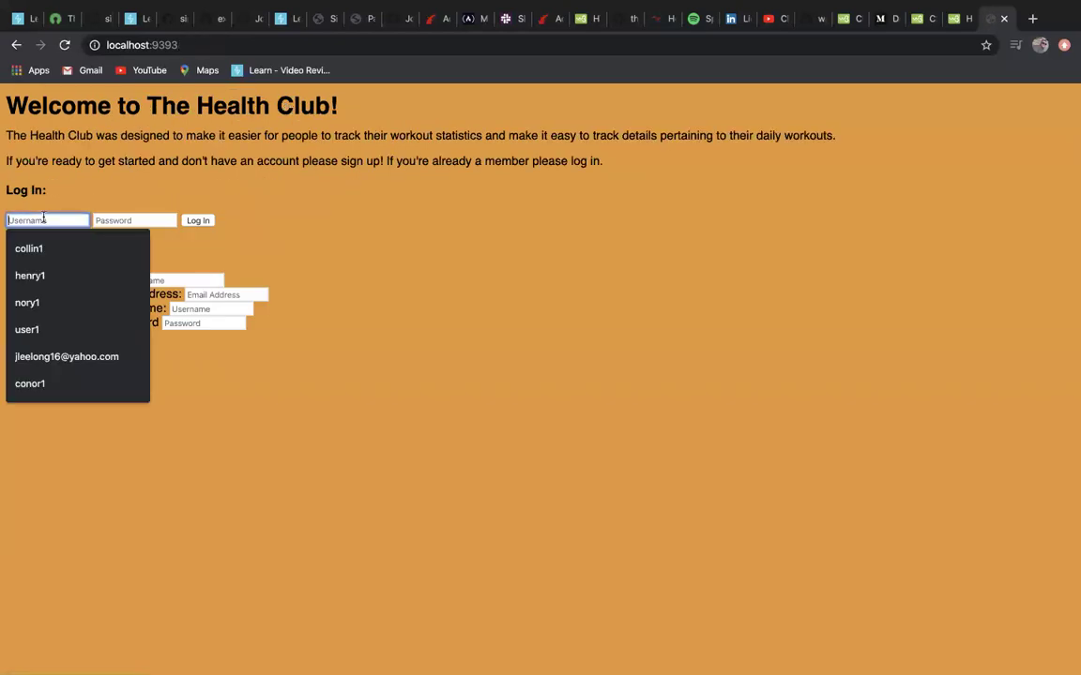
text(useryoutube)
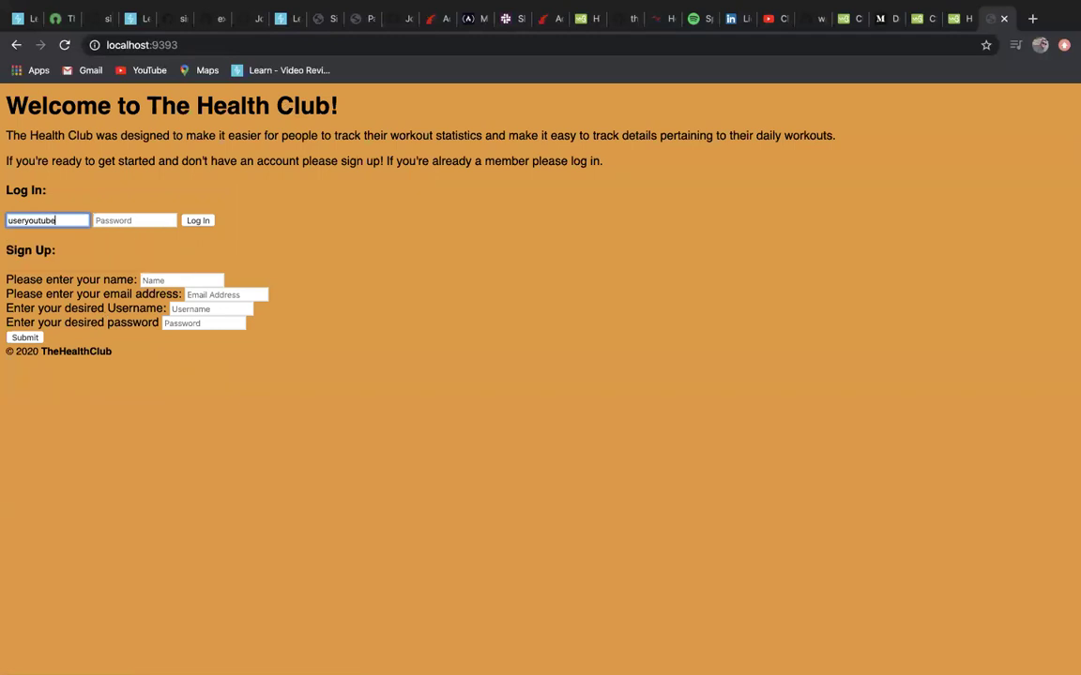
key(Tab)
text(••••)
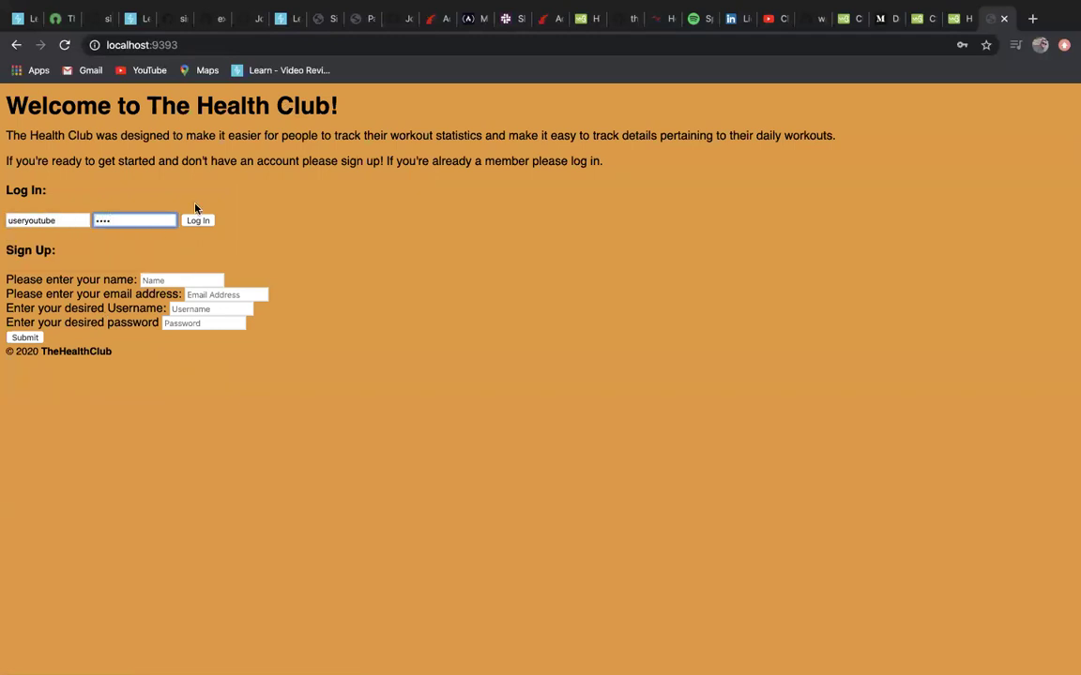
click(196, 219)
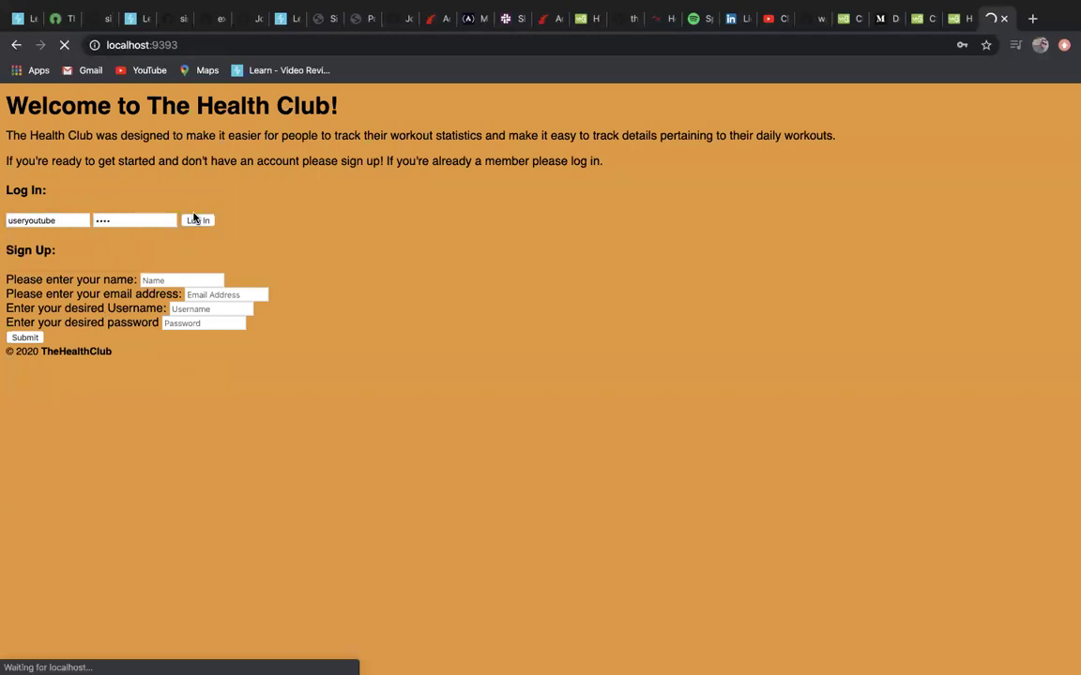
Browse the Workout Library list, then return to My Account.
click(231, 227)
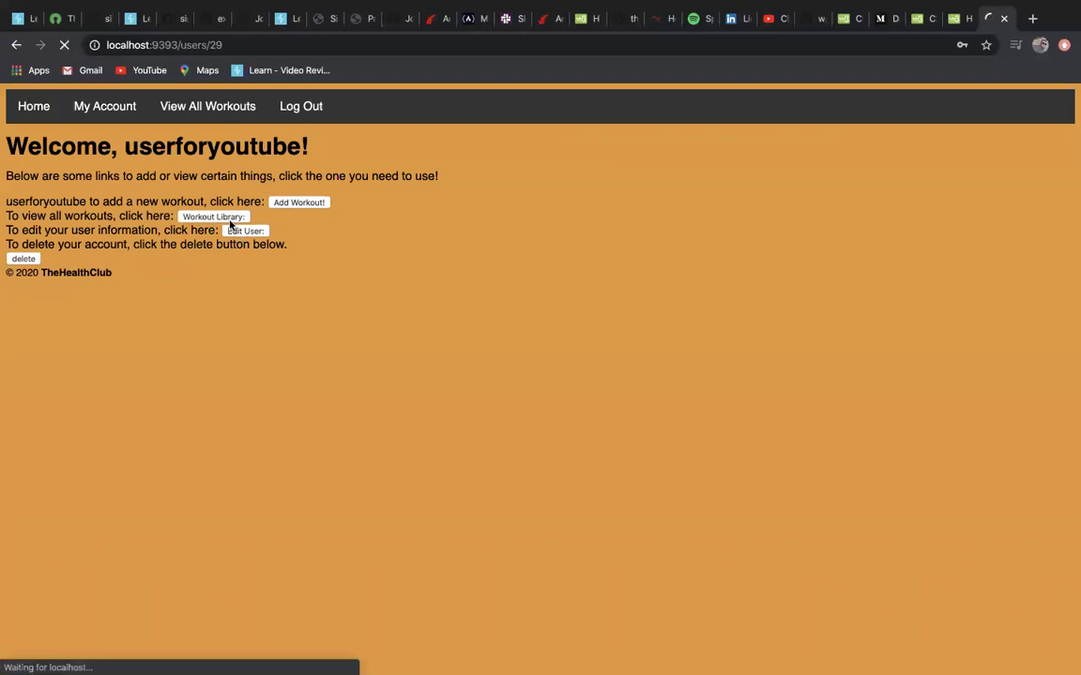
scroll(244, 302, down, 20)
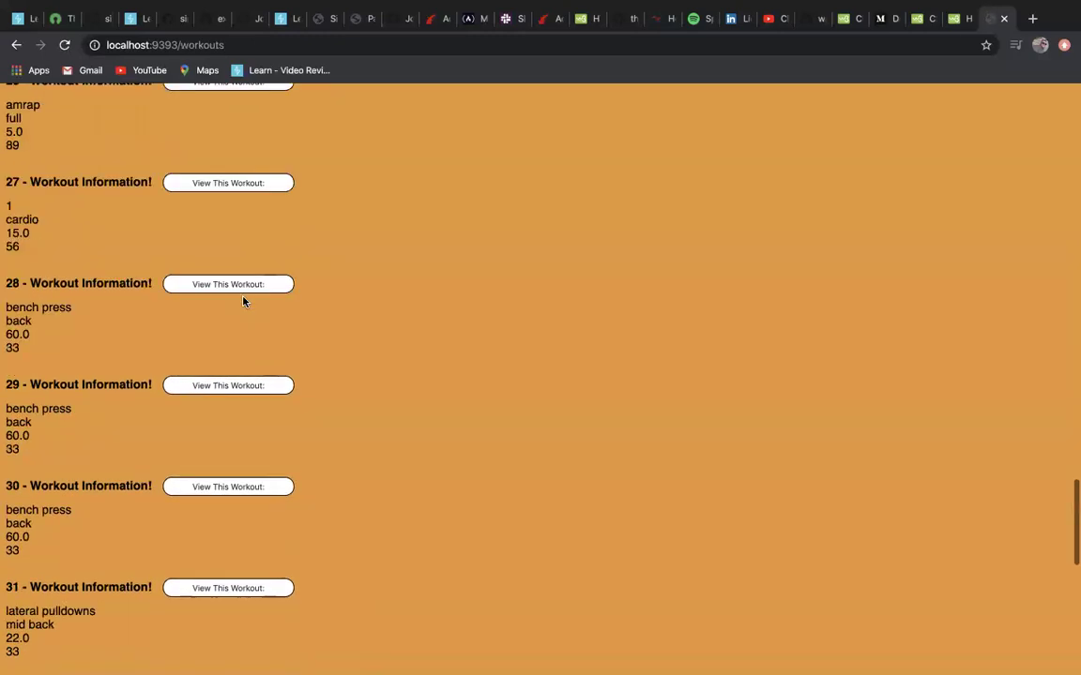
scroll(243, 301, down, 8)
scroll(243, 301, up, 10)
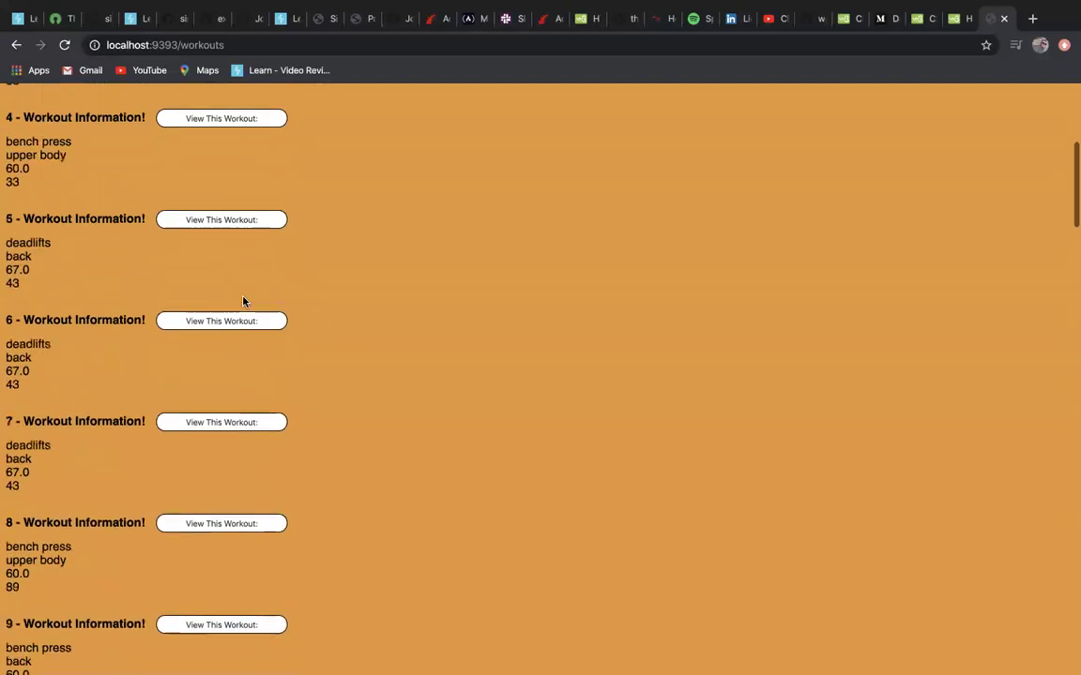
scroll(242, 300, up, 5)
click(107, 113)
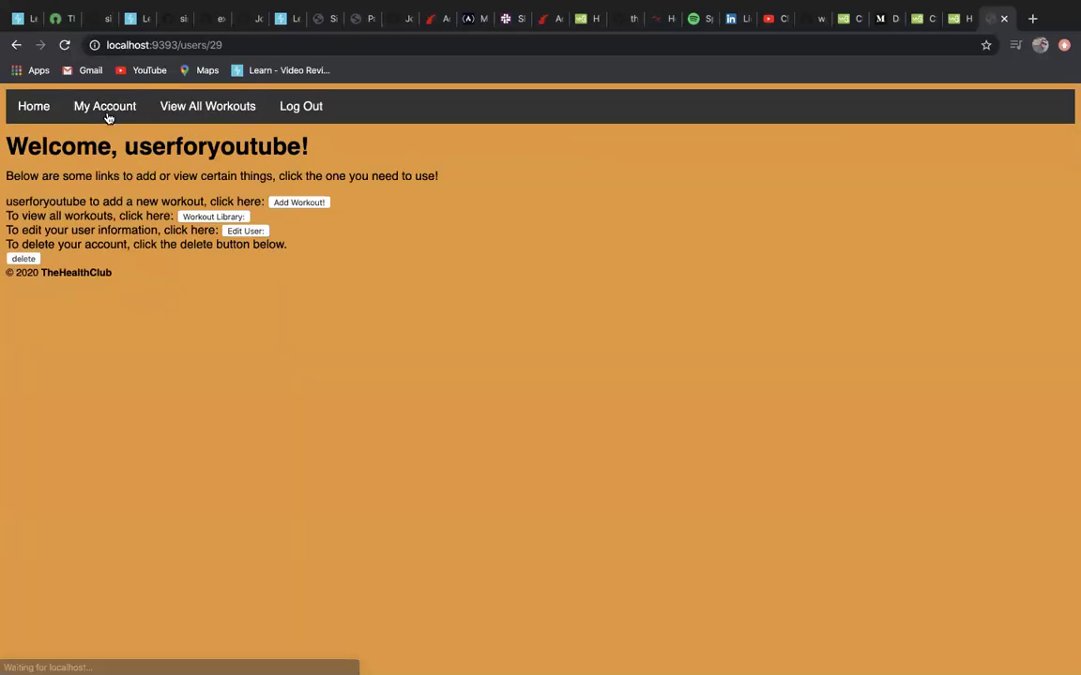